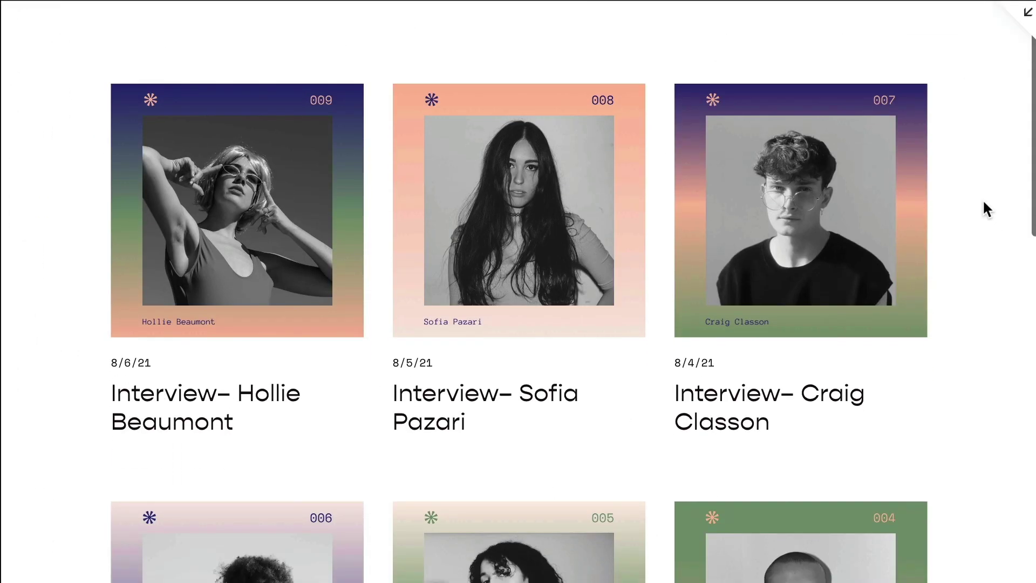
scroll(985, 203, "down", 3)
scroll(986, 208, "down", 1)
scroll(985, 210, "down", 2)
scroll(985, 209, "down", 2)
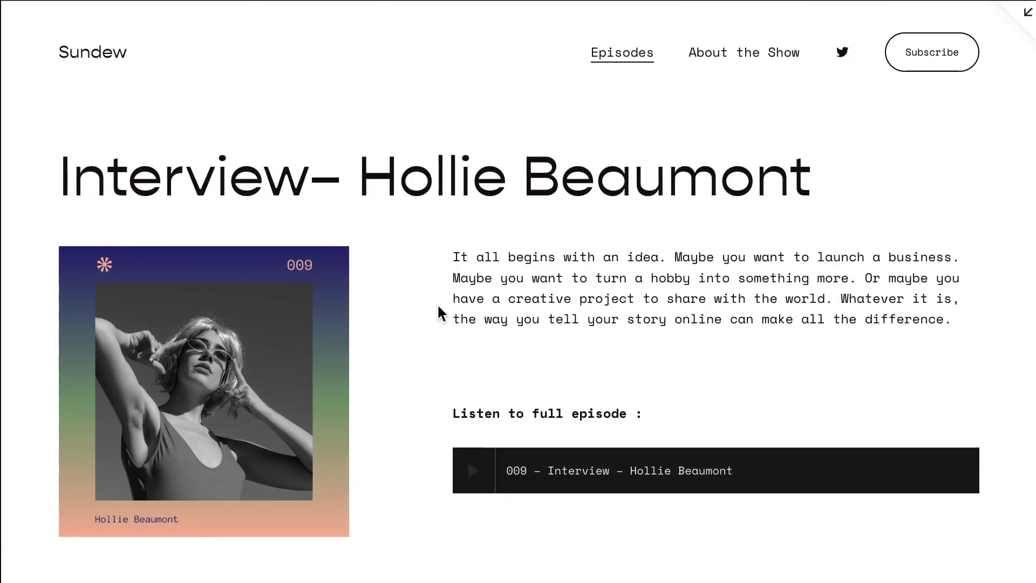
scroll(435, 350, "down", 1)
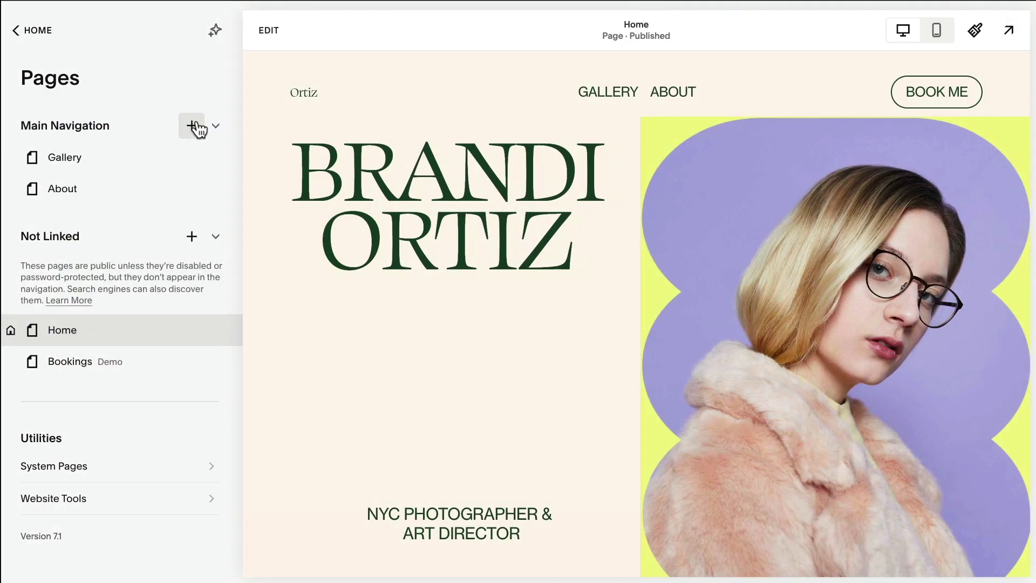
Step: Add a Podcast blog collection to Main Navigation and start a new post draft
left_click(192, 126)
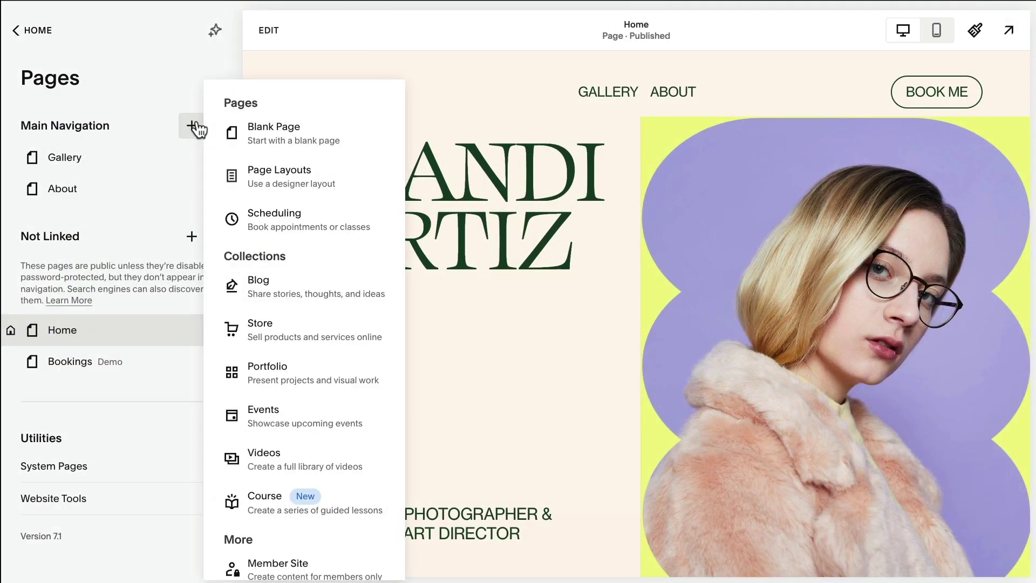
left_click(354, 286)
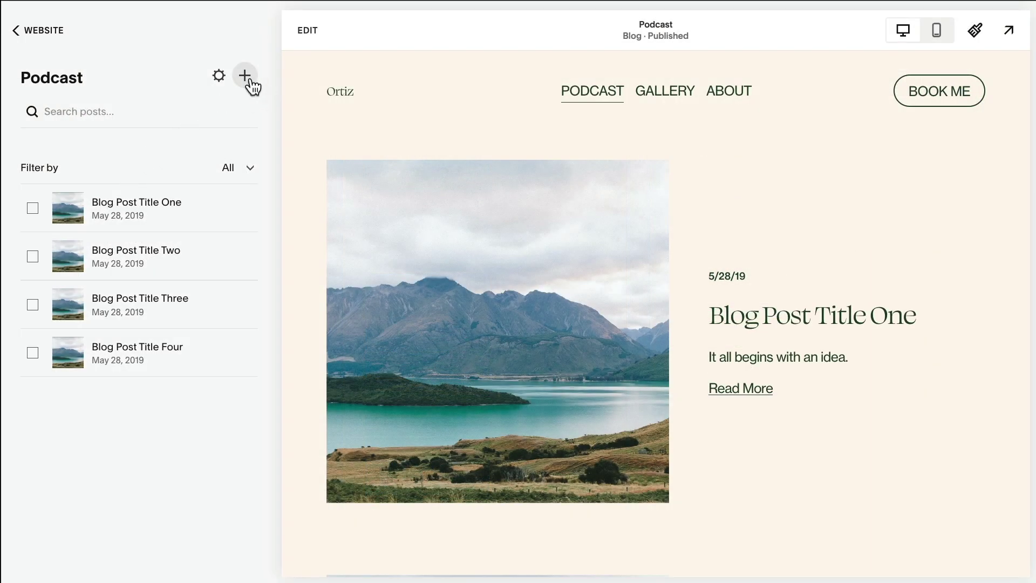
left_click(245, 77)
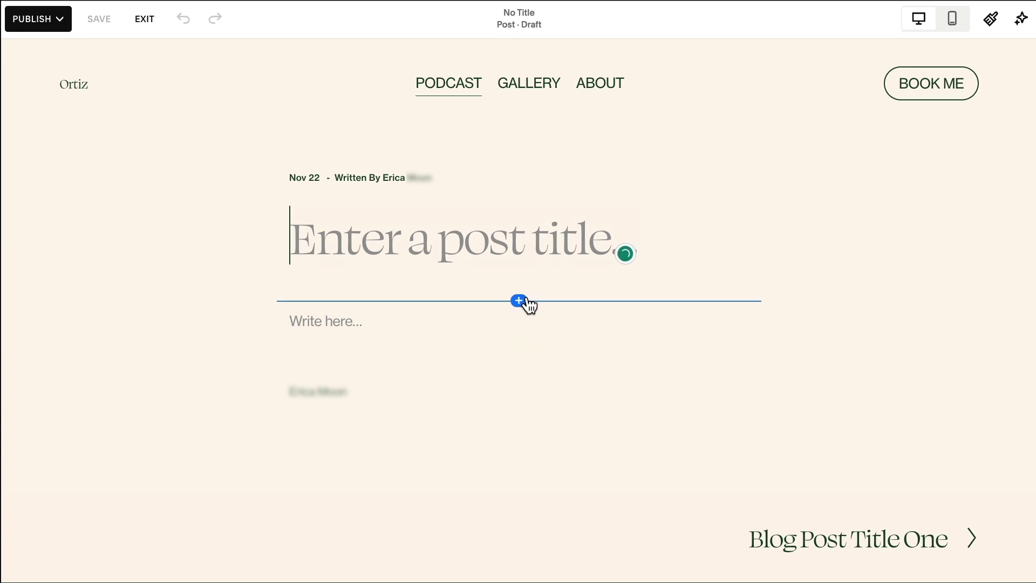
Step: Insert an Audio block linked to the external Spotify episode URL, titled Podcast Episode
left_click(519, 300)
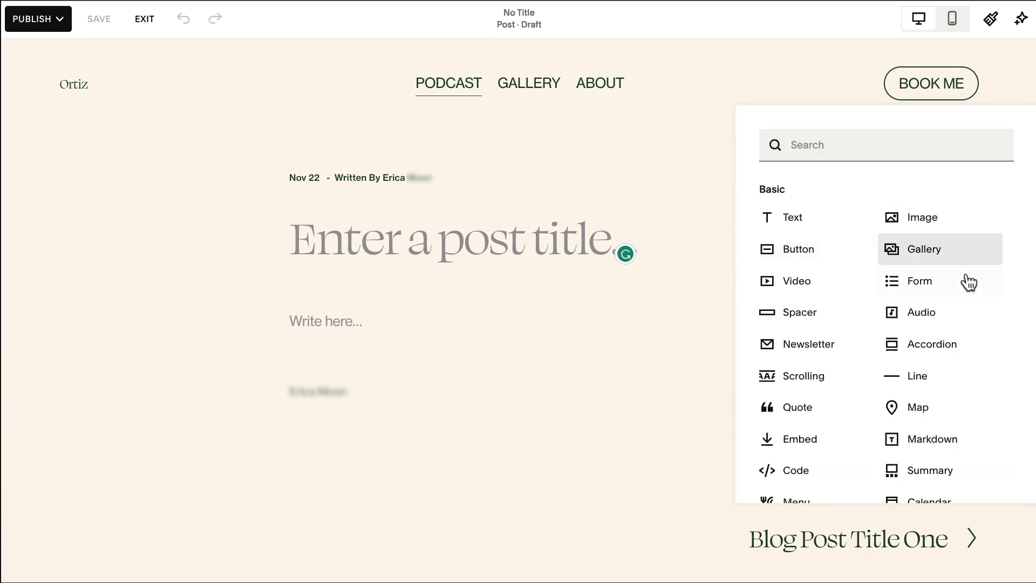
left_click(956, 317)
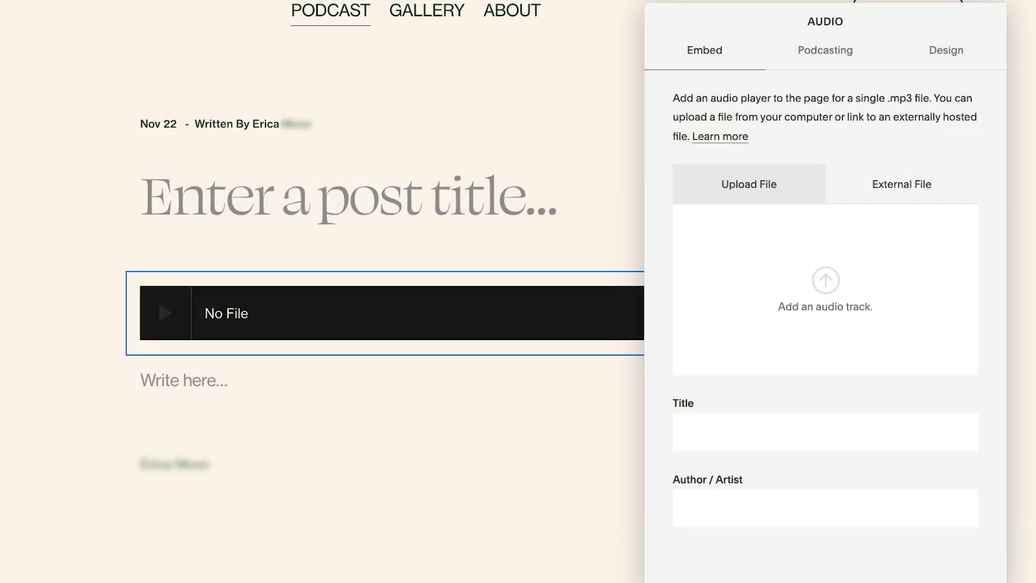
left_click_drag(840, 386, 852, 340)
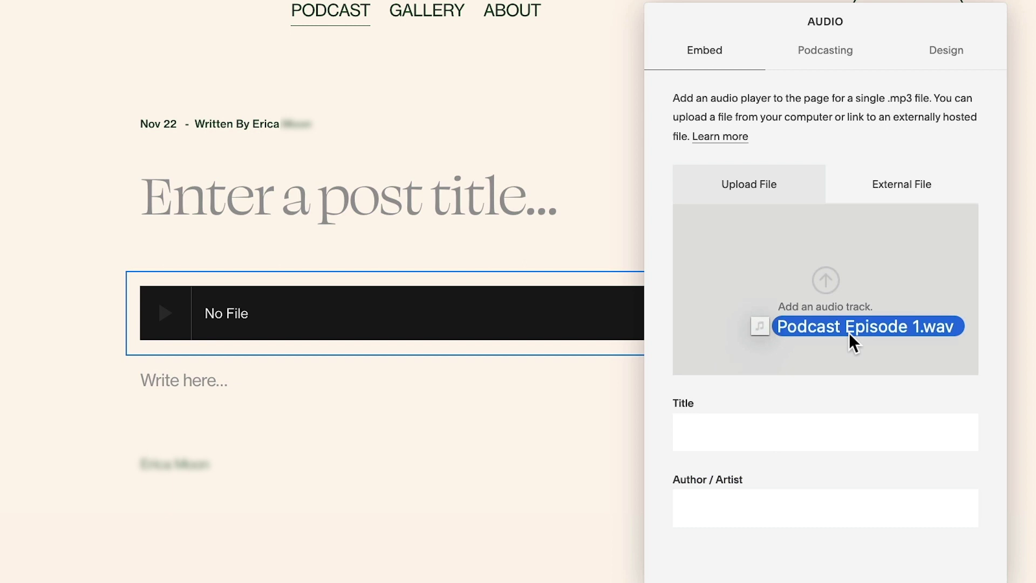
left_click_drag(852, 341, 929, 174)
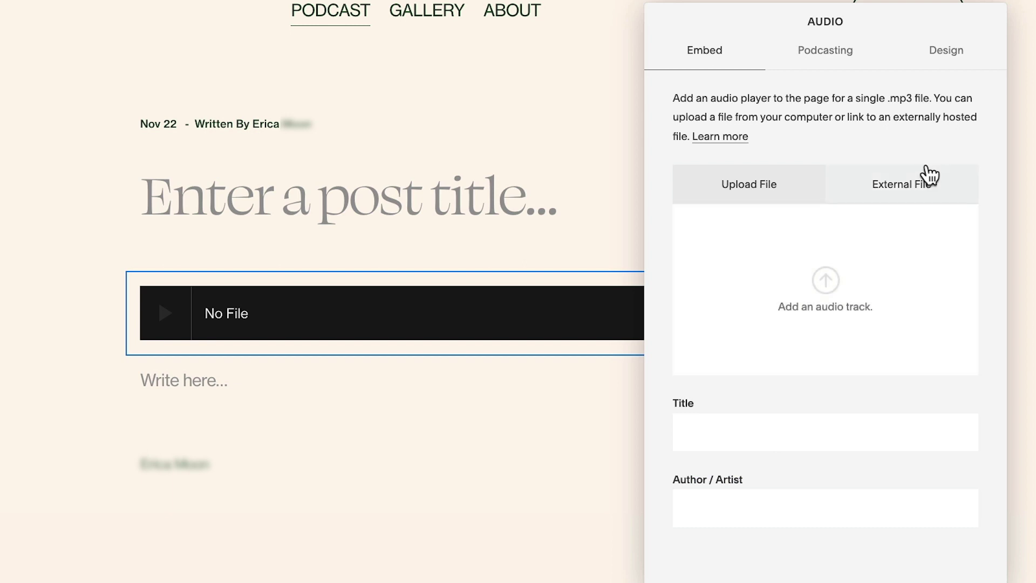
left_click(921, 186)
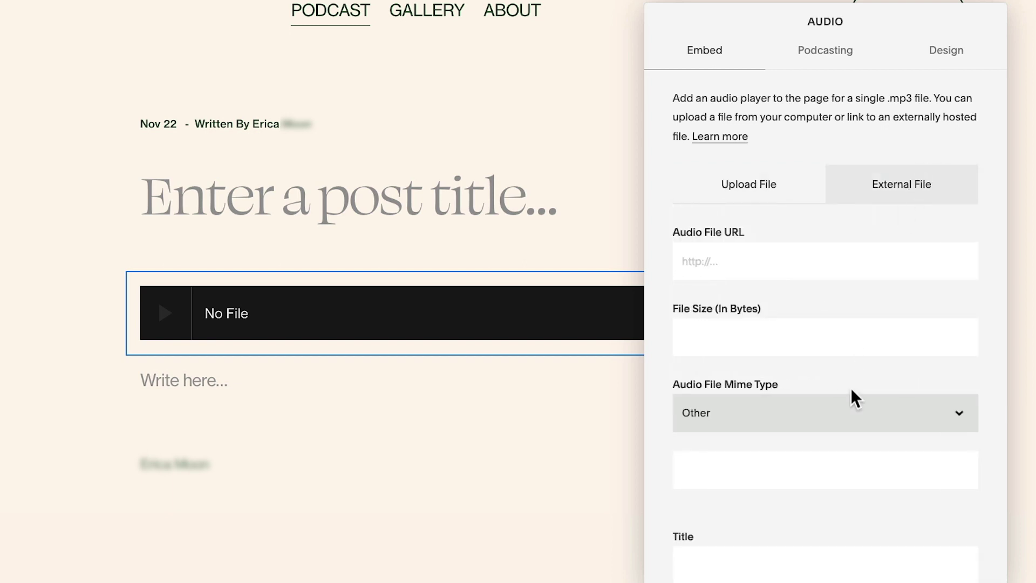
scroll(851, 401, "down", 1)
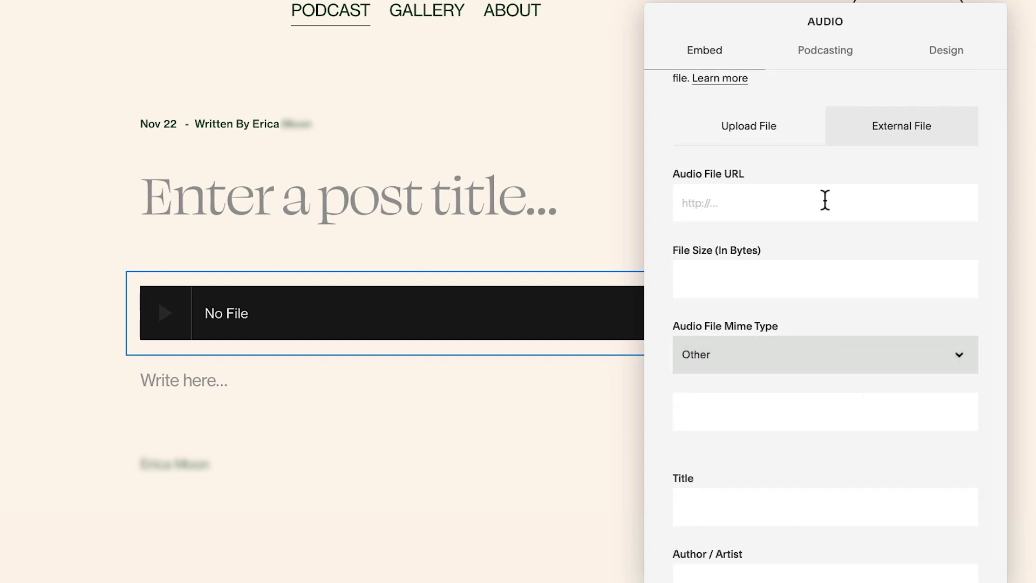
left_click(825, 209)
key("ctrl+v")
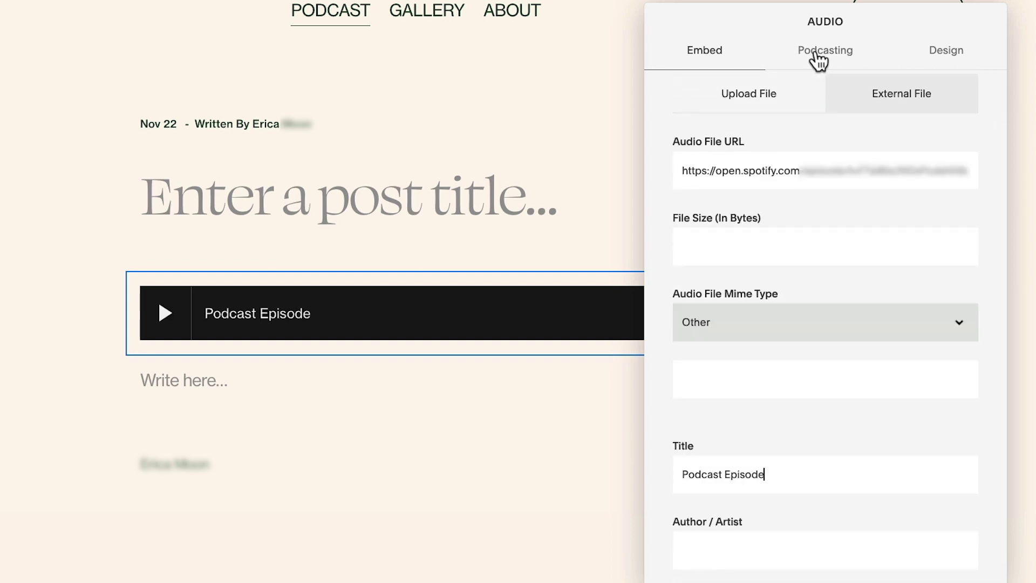
Step: Enter podcast metadata: title Podcast Episode 1, summary, episode note, Full type, analytics URL
left_click(819, 53)
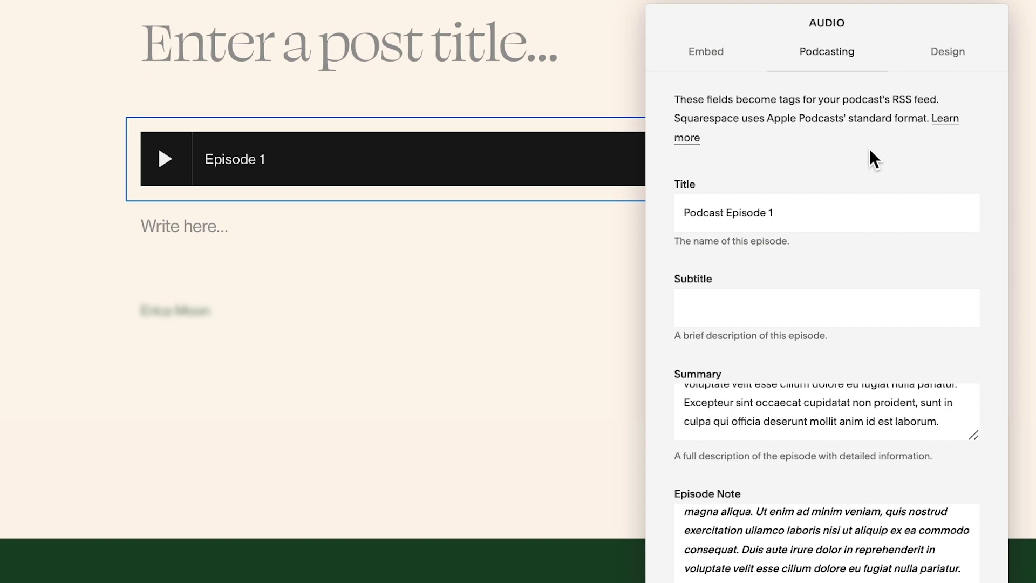
scroll(869, 159, "down", 1)
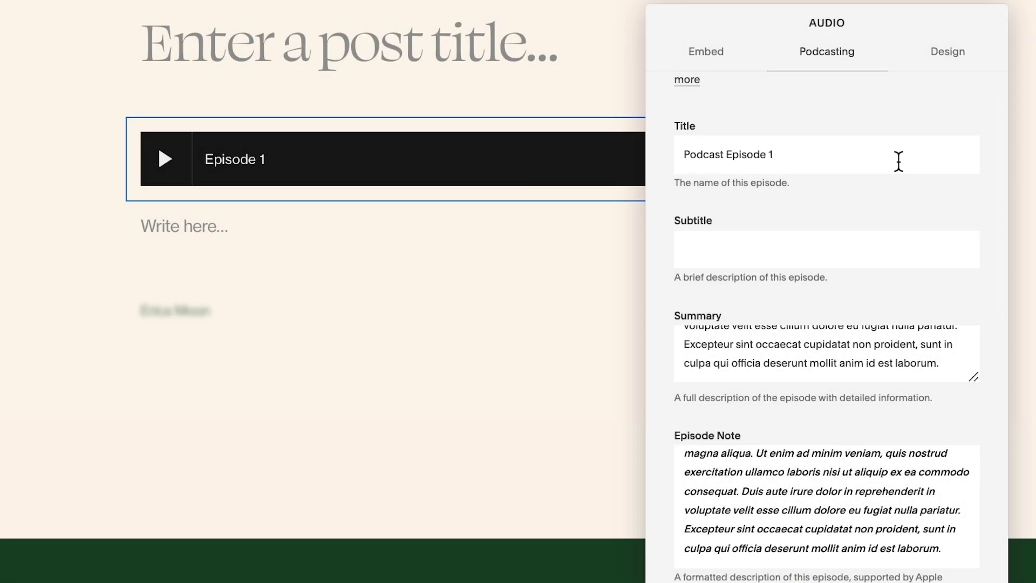
scroll(899, 162, "down", 3)
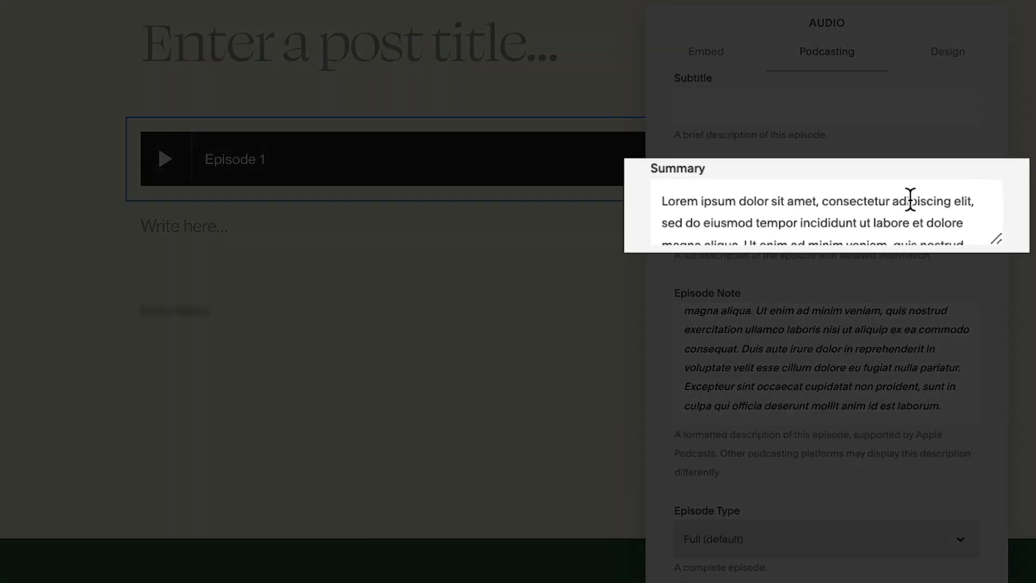
scroll(900, 268, "down", 2)
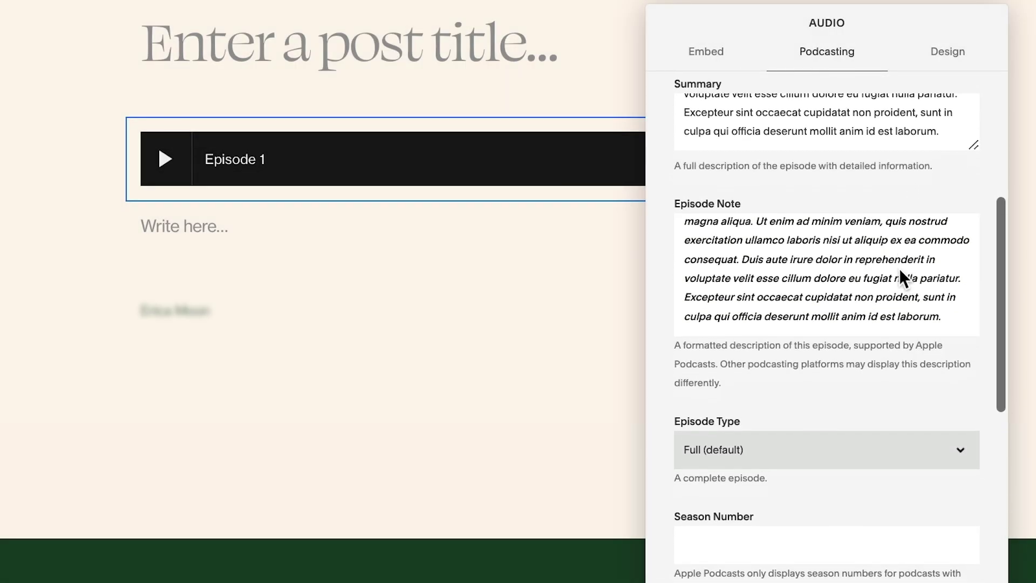
scroll(900, 267, "down", 1)
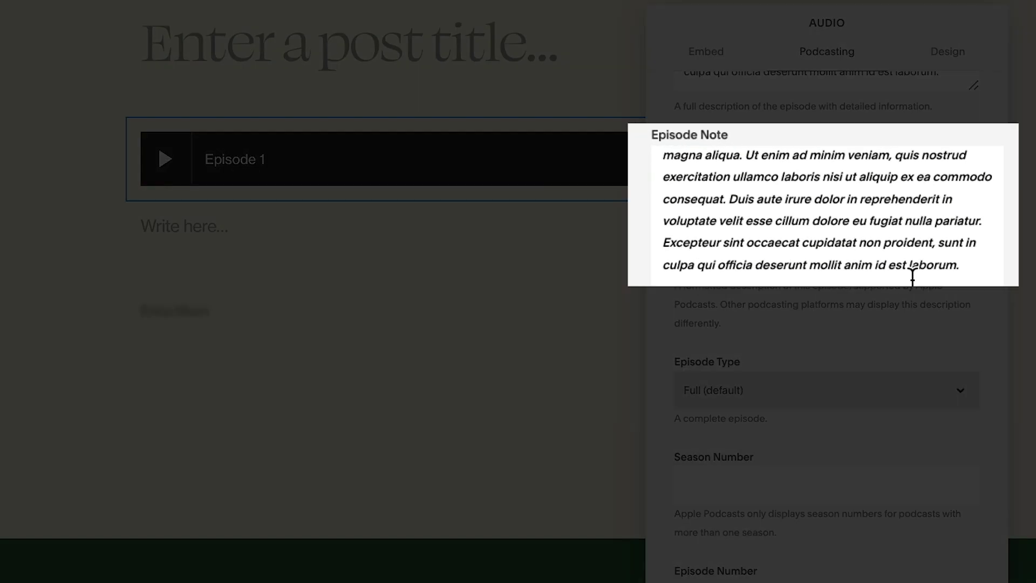
left_click(878, 406)
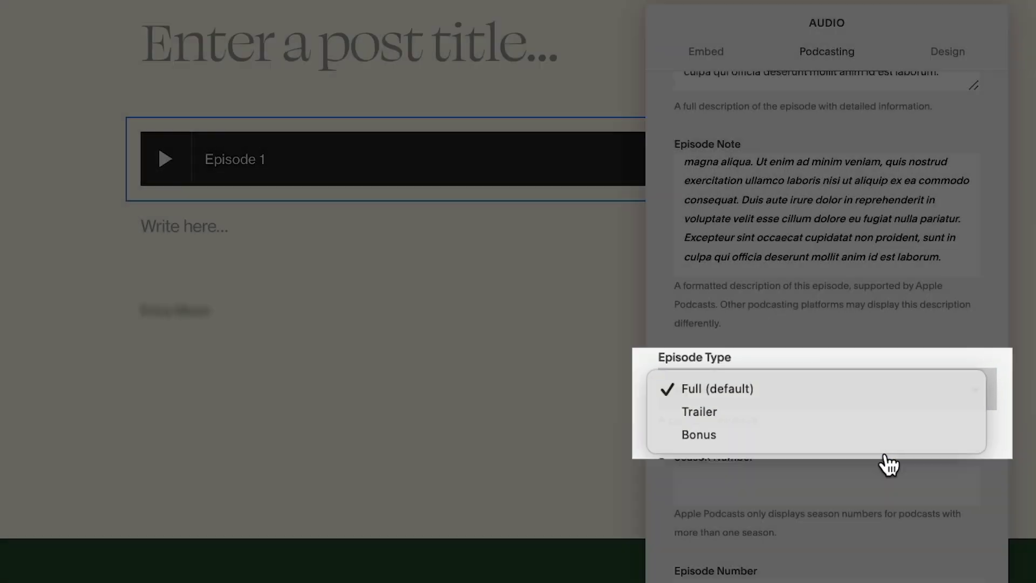
left_click(880, 455)
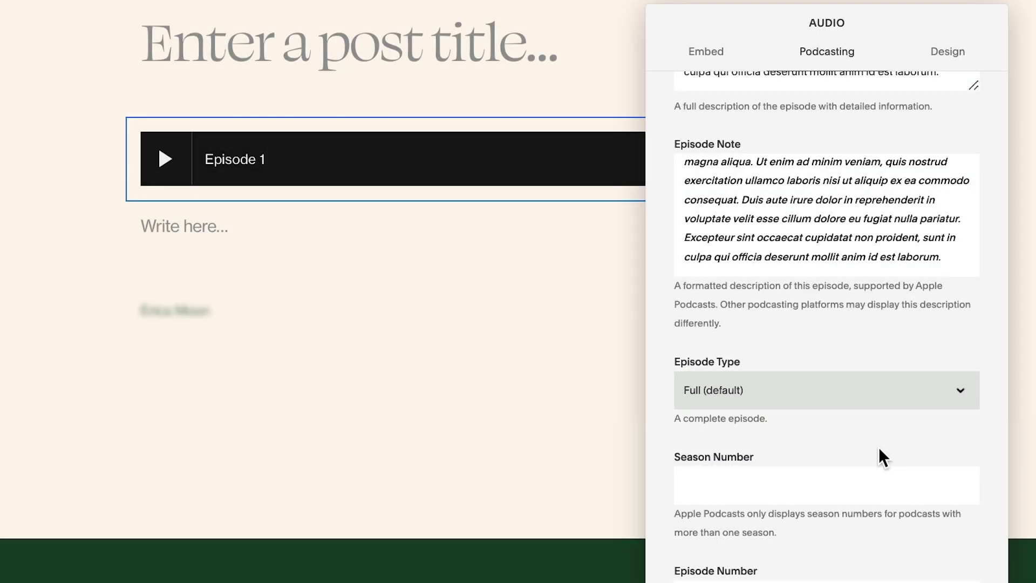
scroll(880, 455, "down", 2)
scroll(866, 421, "down", 3)
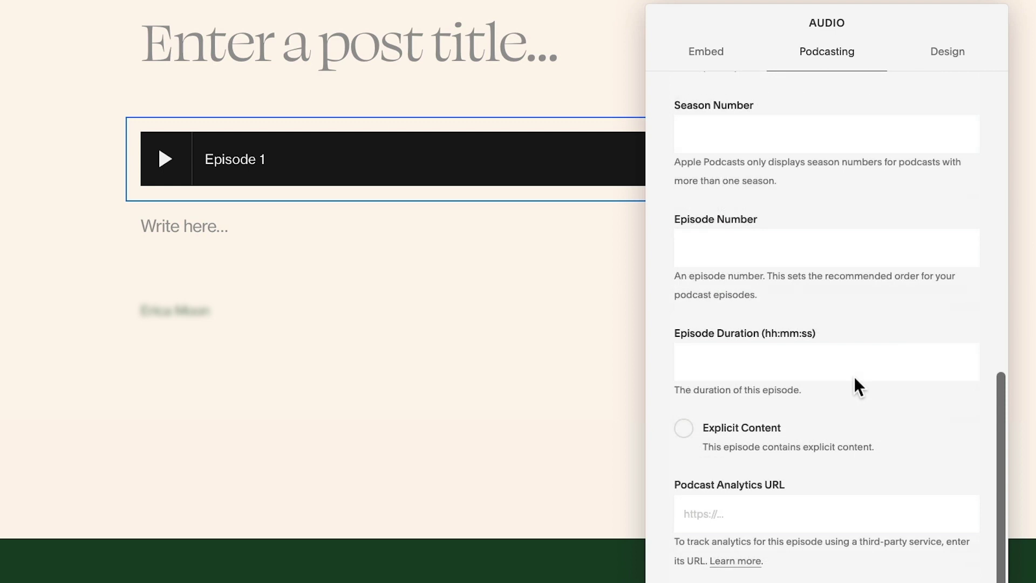
left_click(820, 514)
key("ctrl+v")
scroll(834, 504, "up", 1)
scroll(834, 504, "up", 2)
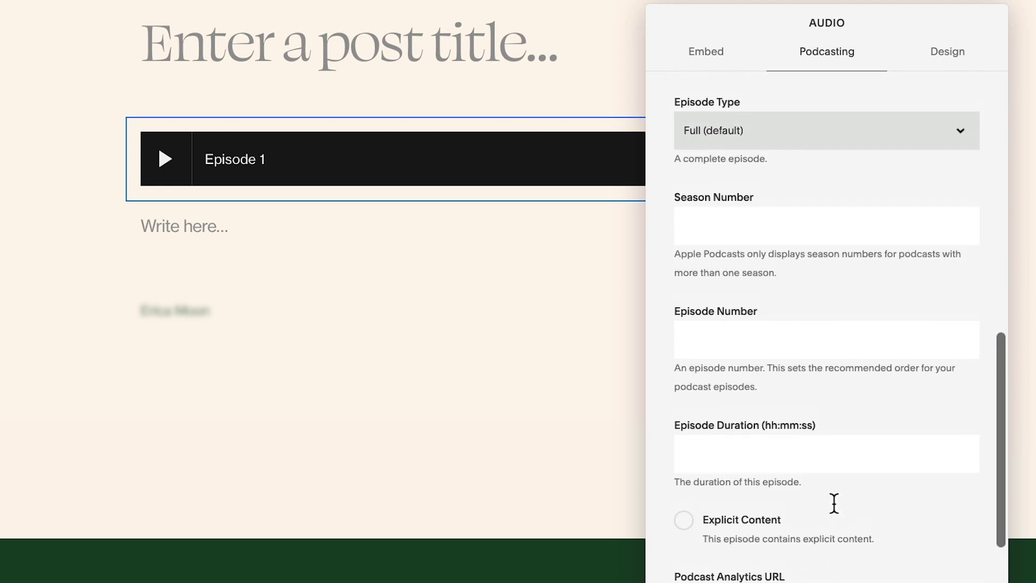
left_click(947, 52)
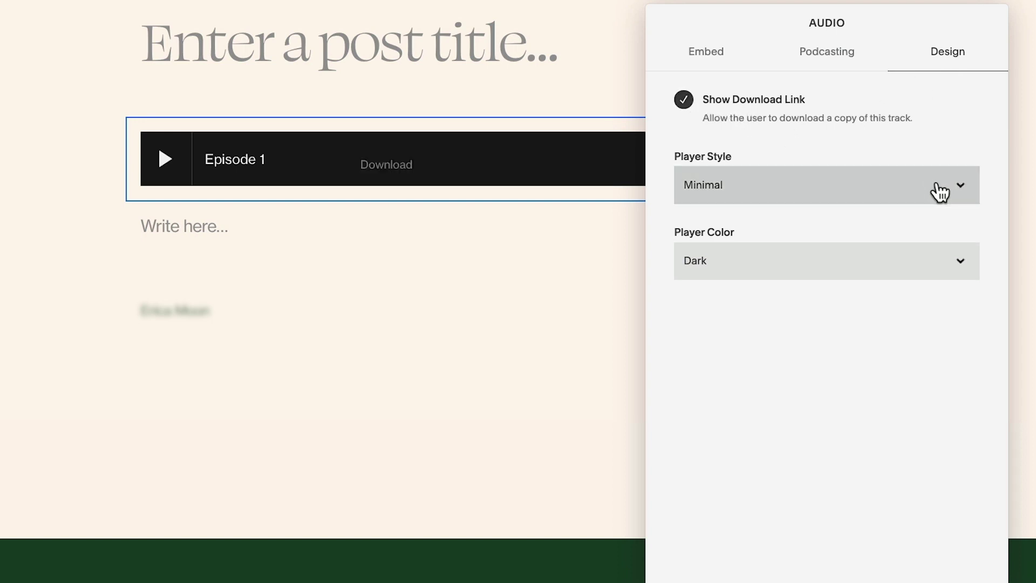
Step: Set Player Color to Light, keeping Minimal style and the download link
left_click(914, 245)
left_click(906, 288)
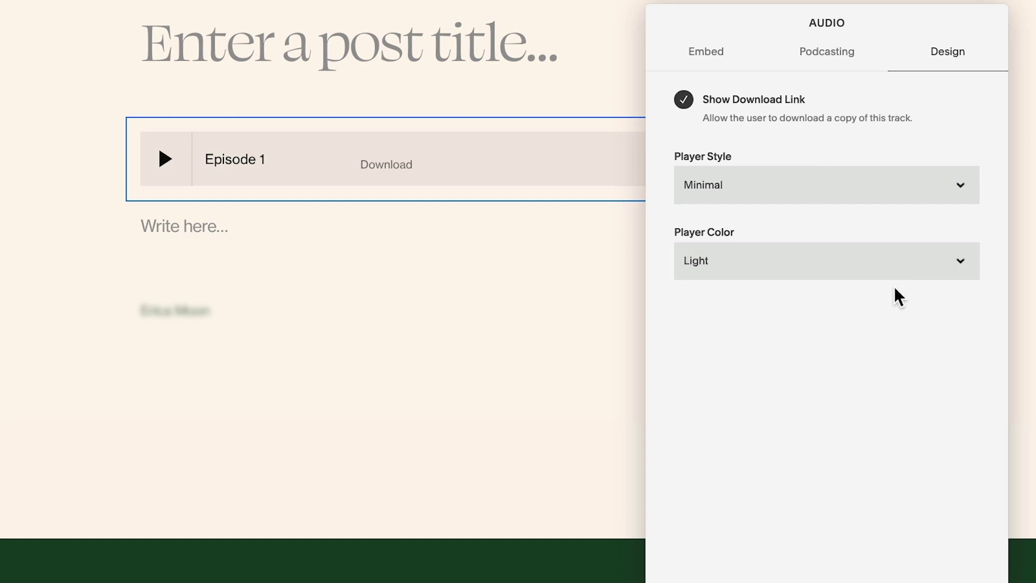
type("pisode 1")
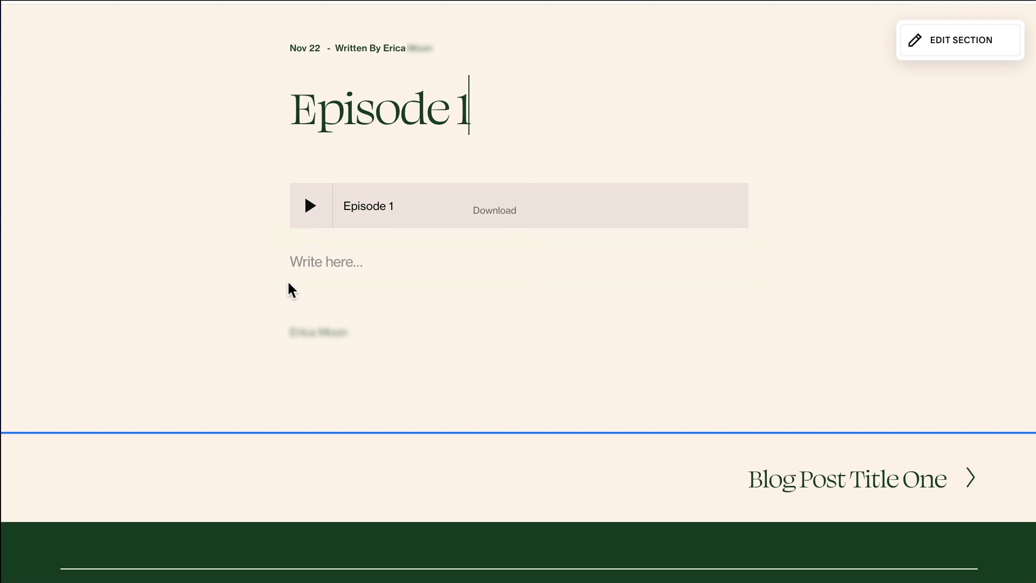
Step: Add description text and a cover Image block below the audio player, then open the publish schedule
left_click(297, 261)
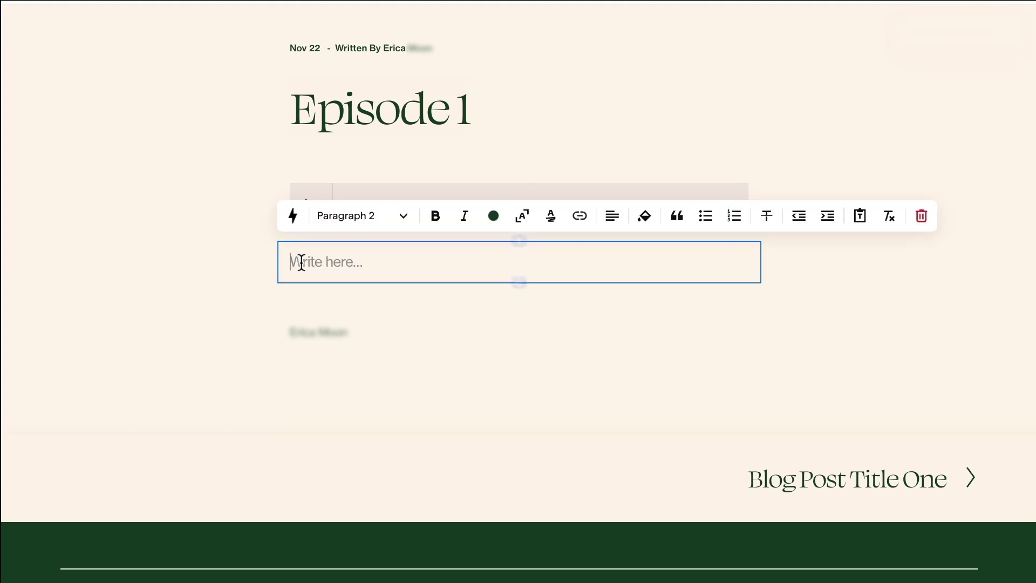
left_click(519, 172)
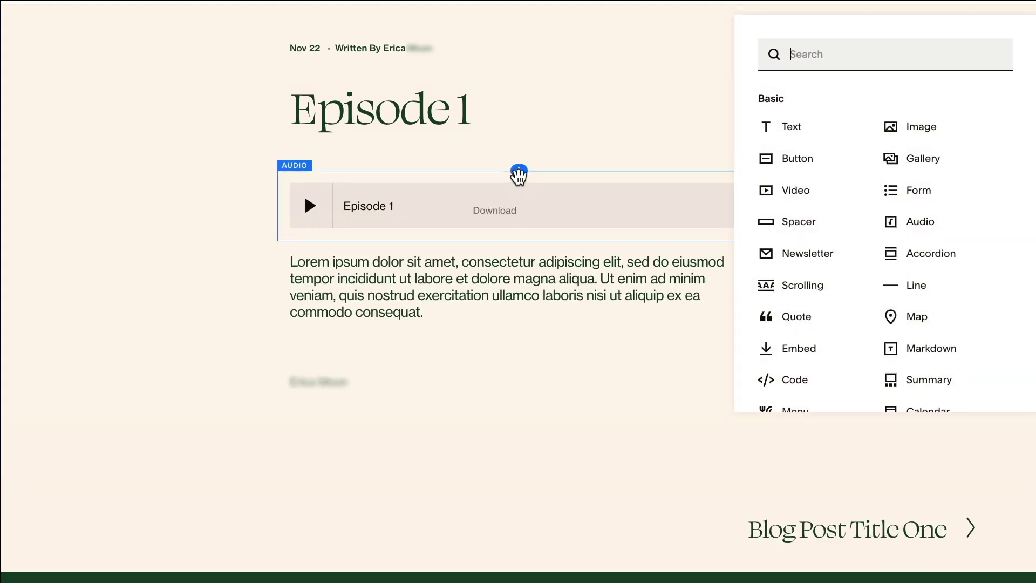
left_click(924, 139)
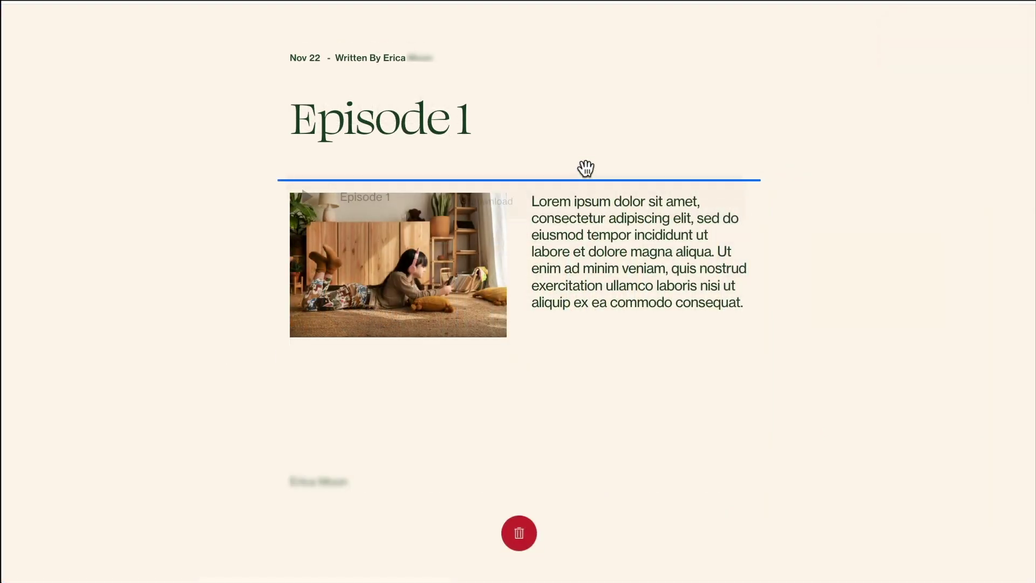
left_click_drag(587, 188, 588, 177)
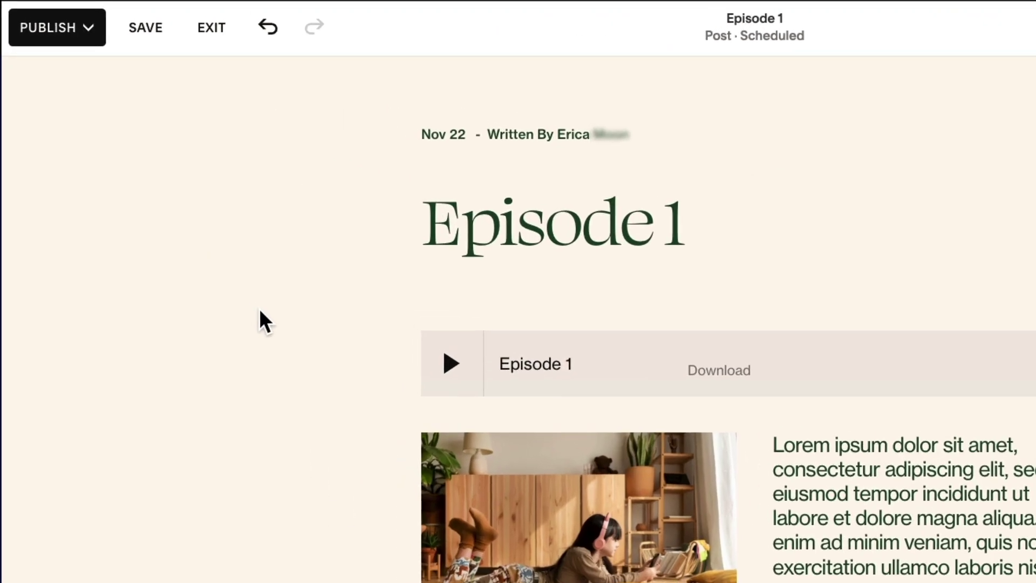
left_click(95, 37)
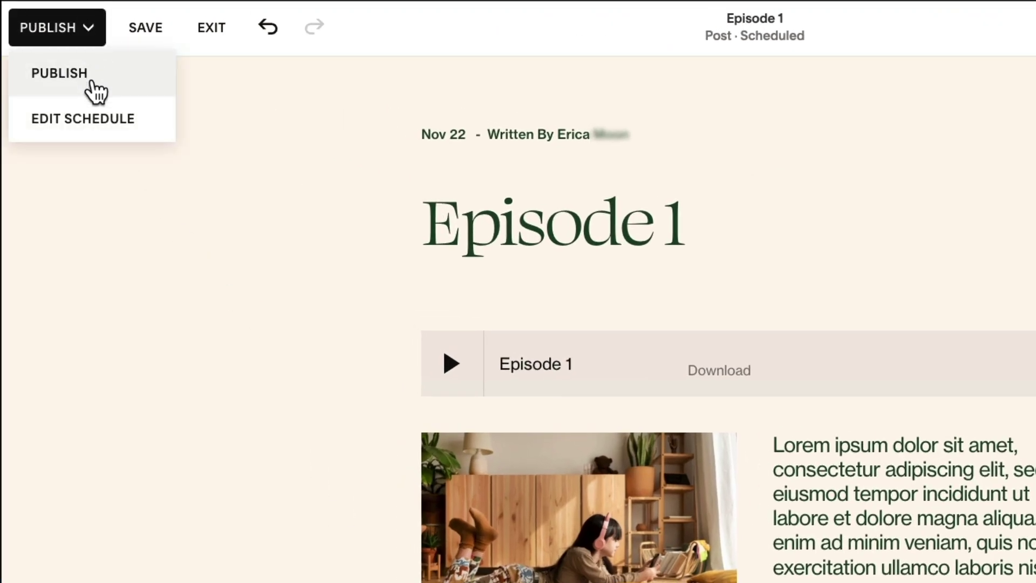
left_click(153, 114)
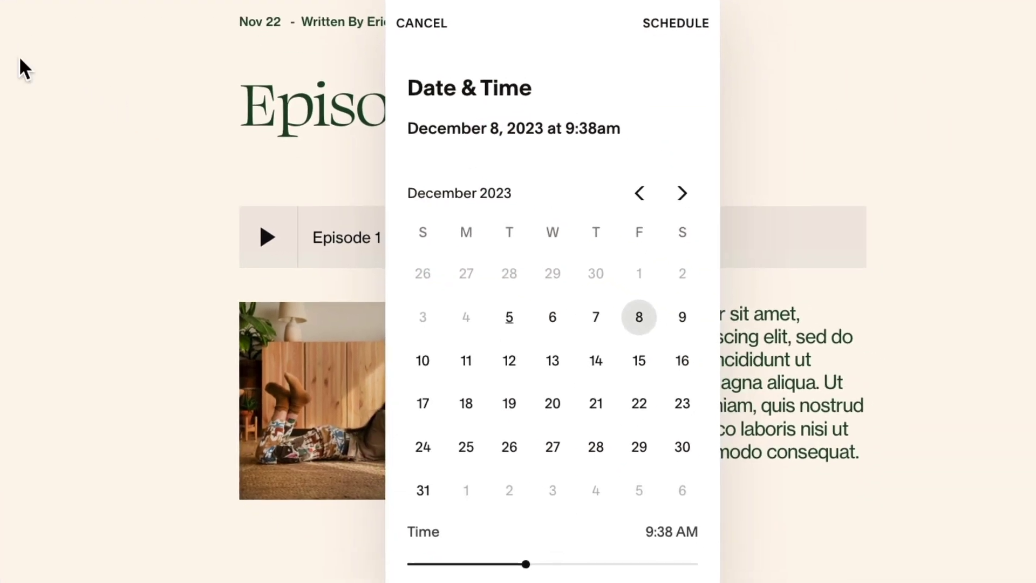